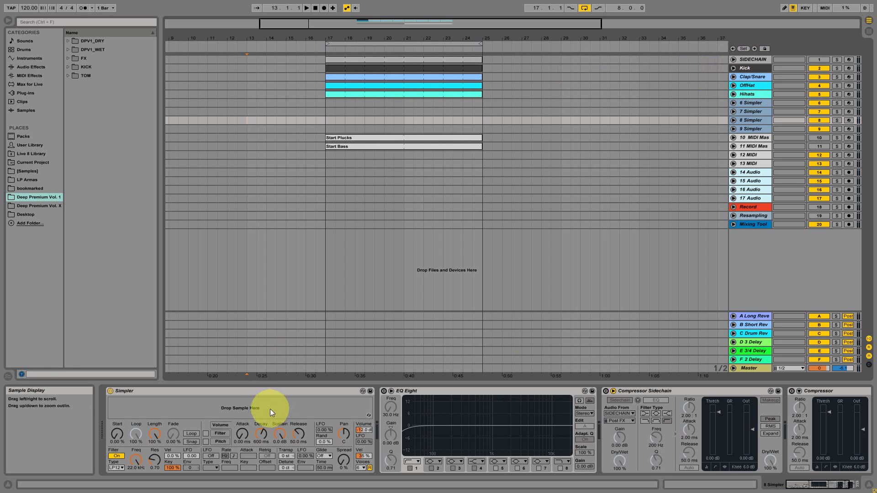
View the Kick, Clap/Snare and OffHat tracks' sample and effect chains
{"action": "left_click", "coordinate": [754, 67]}
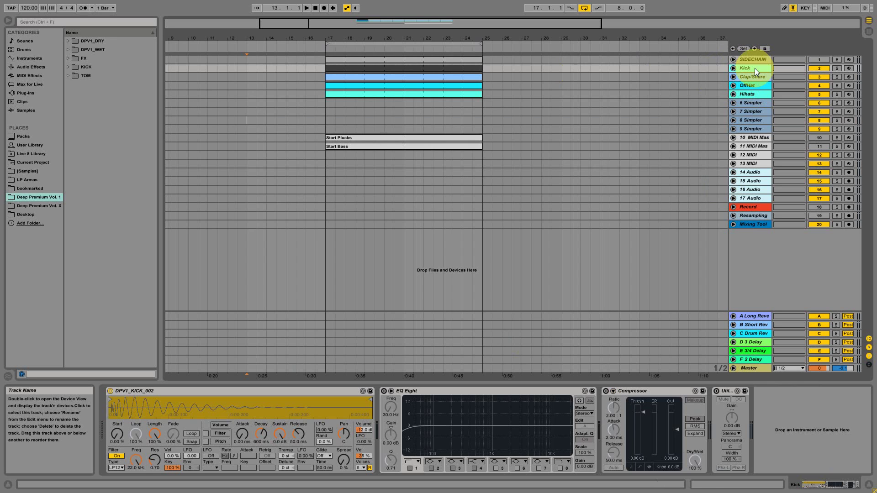
{"action": "left_click", "coordinate": [749, 77]}
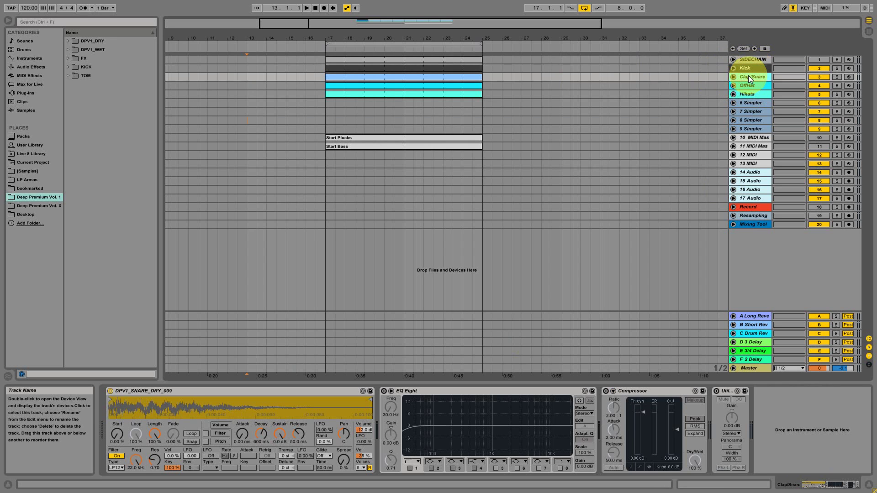
{"action": "left_click", "coordinate": [746, 86]}
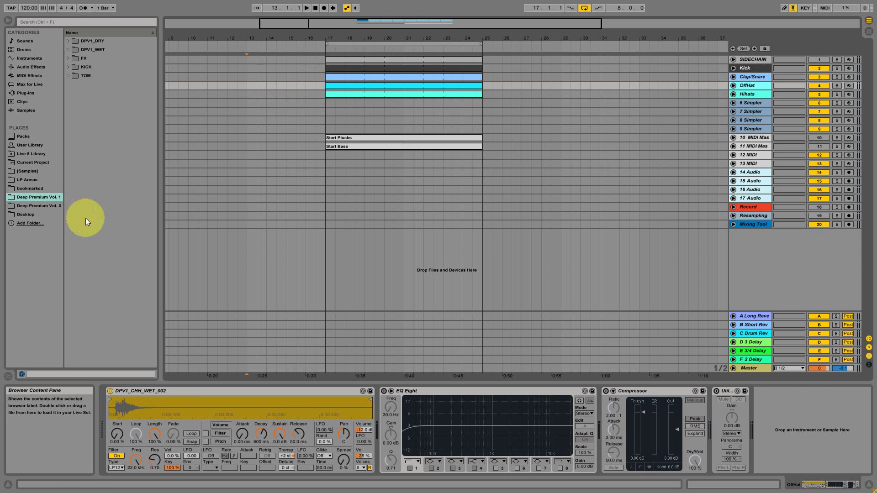
List the CHH_DRY hi-hat files in DPV1_DRY, then play from bar 17 and stop
{"action": "left_click", "coordinate": [68, 41]}
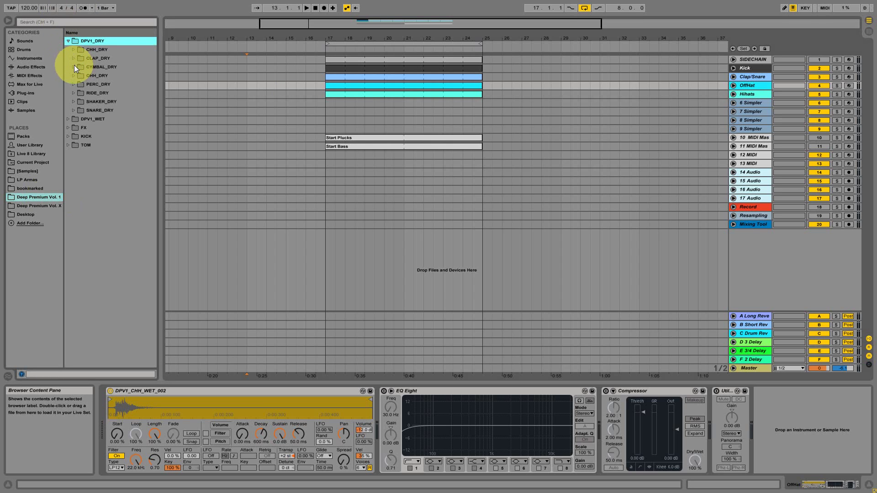
{"action": "left_click", "coordinate": [74, 50]}
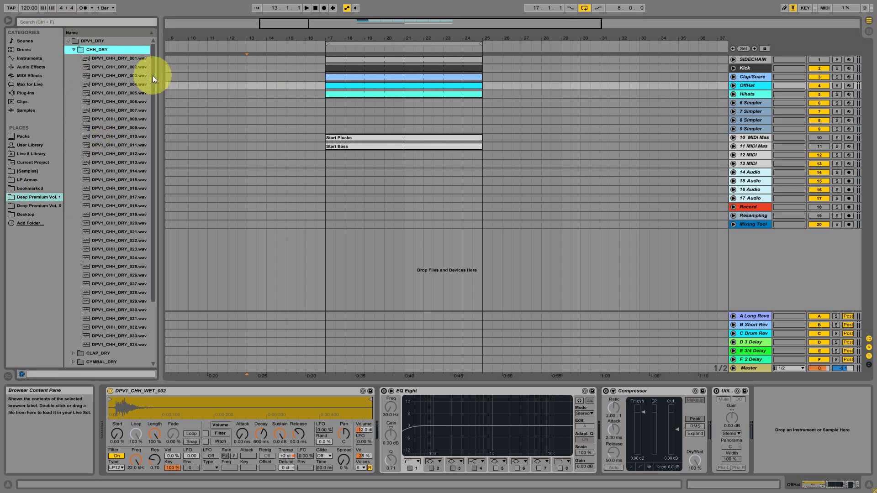
{"action": "left_click", "coordinate": [324, 47]}
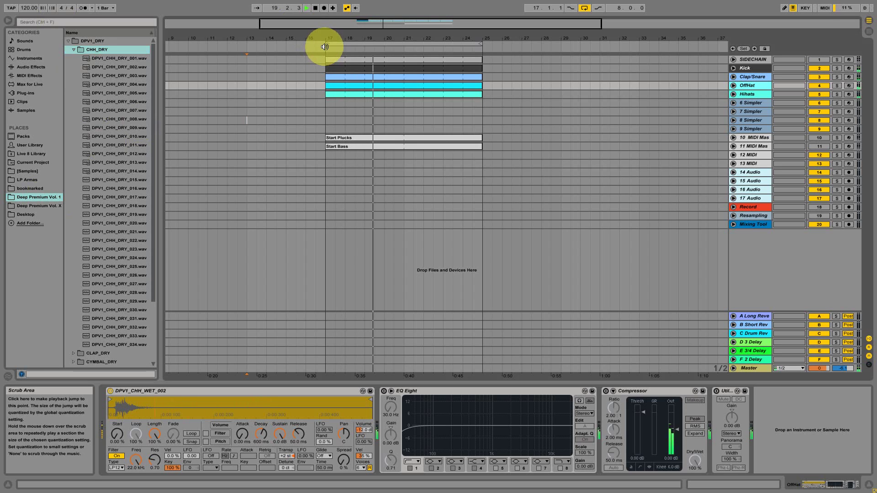
{"action": "key", "text": "space"}
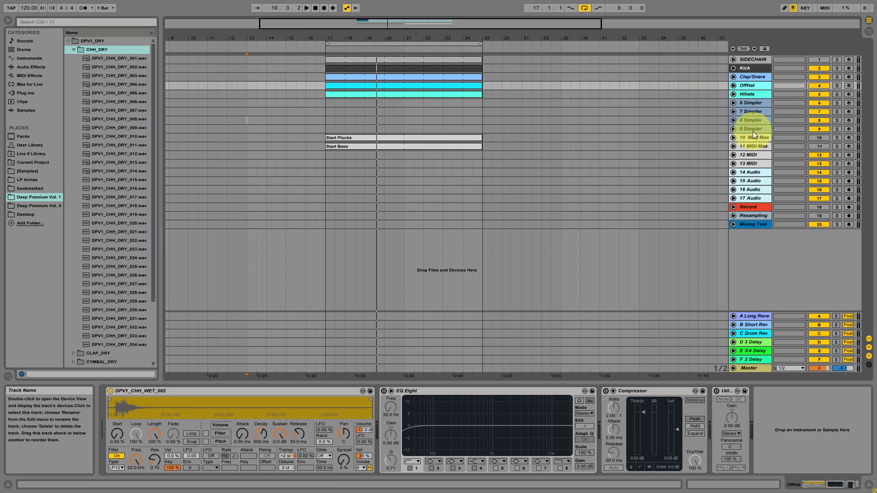
Select the 6 Simpler track and scroll its device chain right to the Utility device
{"action": "left_click", "coordinate": [756, 103]}
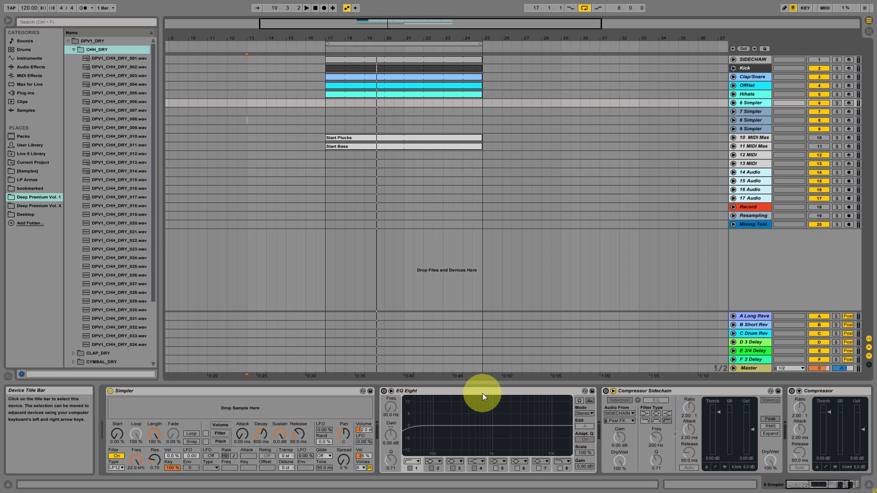
{"action": "left_click", "coordinate": [828, 486]}
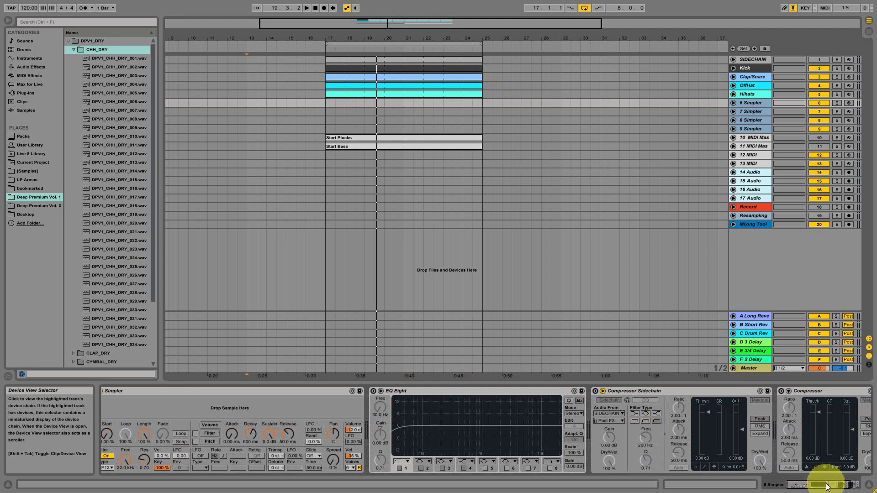
{"action": "left_click", "coordinate": [795, 486]}
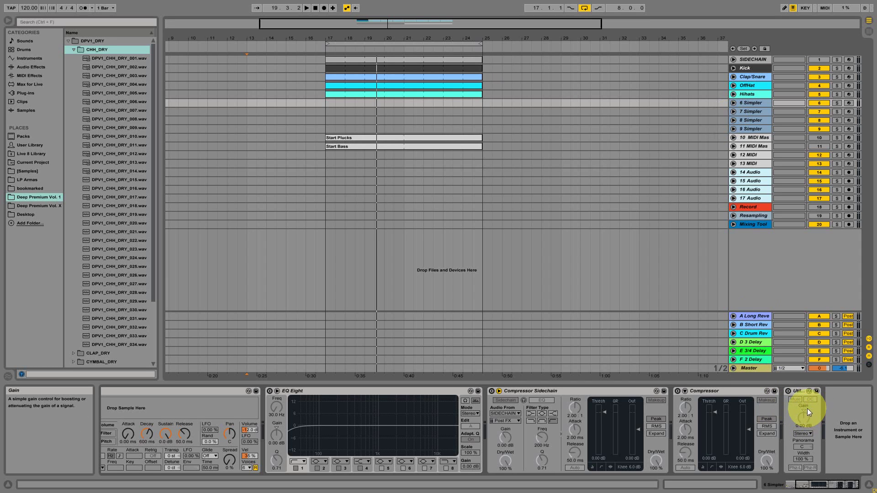
Show the Utility Gain automation on the unfolded 6 Simpler track, then fold it back
{"action": "left_click", "coordinate": [799, 392]}
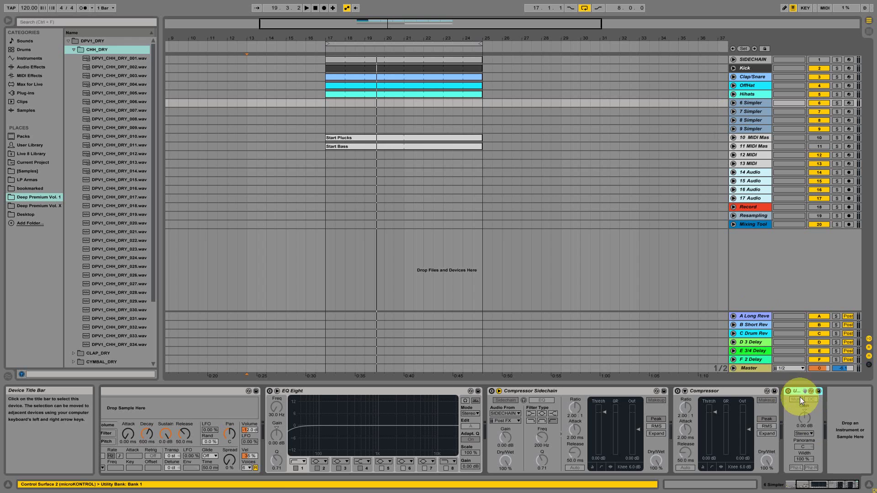
{"action": "left_click", "coordinate": [732, 104]}
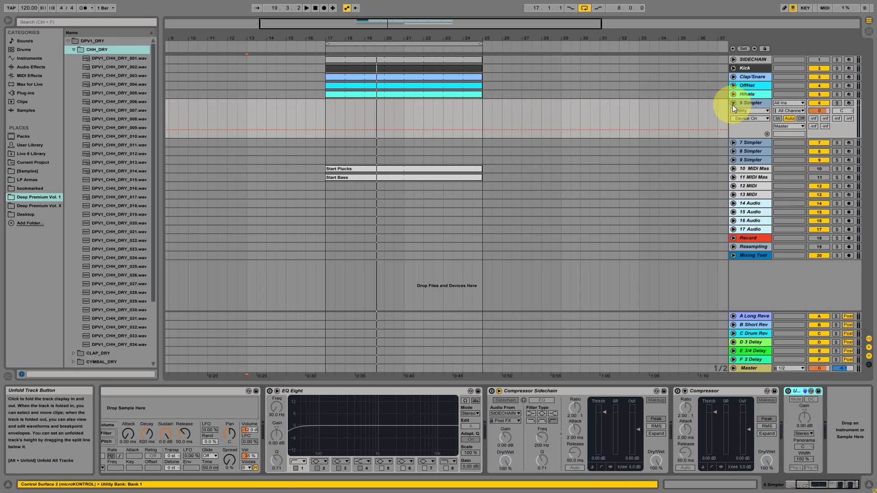
{"action": "left_click", "coordinate": [819, 111]}
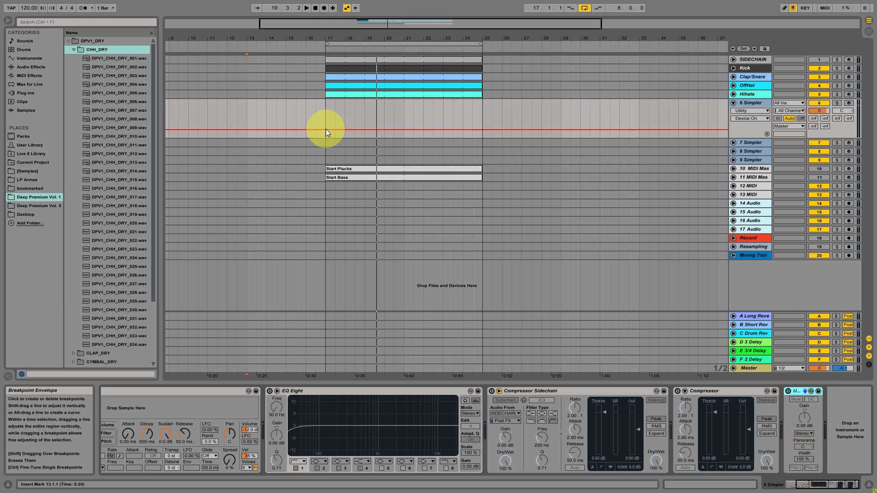
{"action": "left_click", "coordinate": [802, 423]}
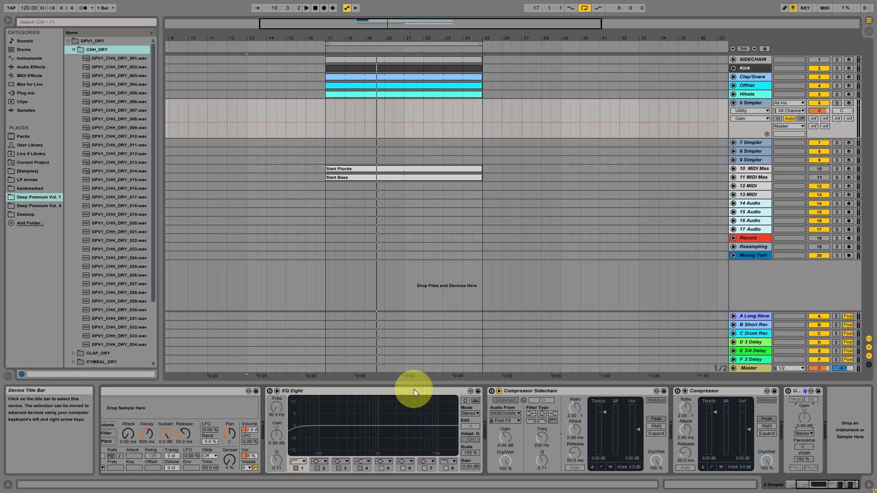
{"action": "left_click", "coordinate": [733, 103]}
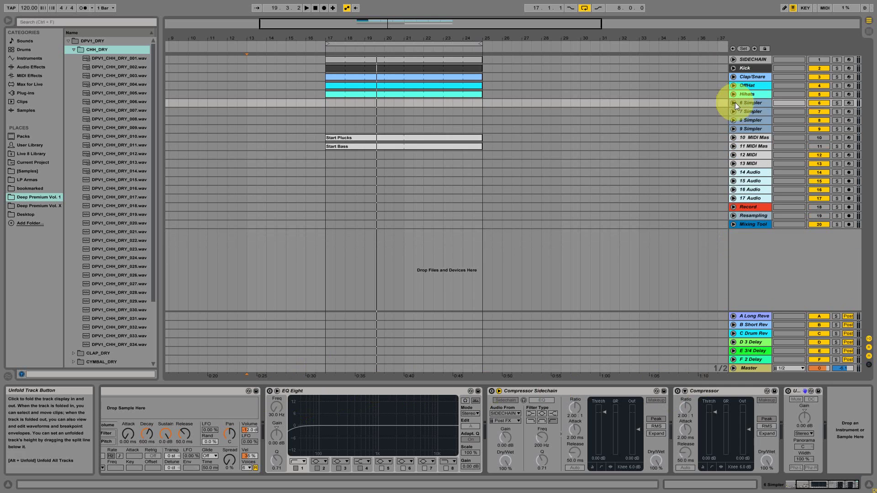
View the 12 MIDI and 14 Audio tracks' effect chains
{"action": "left_click", "coordinate": [756, 156]}
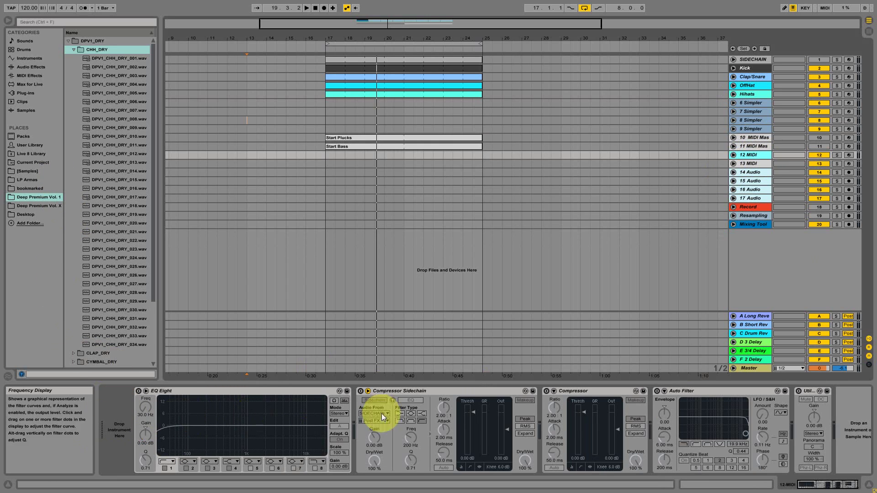
{"action": "left_click", "coordinate": [755, 173]}
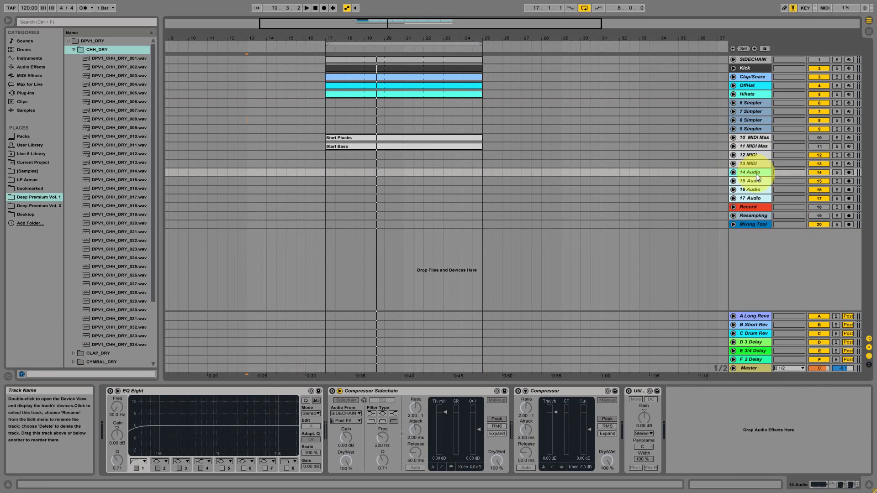
Check the Record and Resampling tracks, then select bars 21 to 25 on Record
{"action": "left_click", "coordinate": [755, 206]}
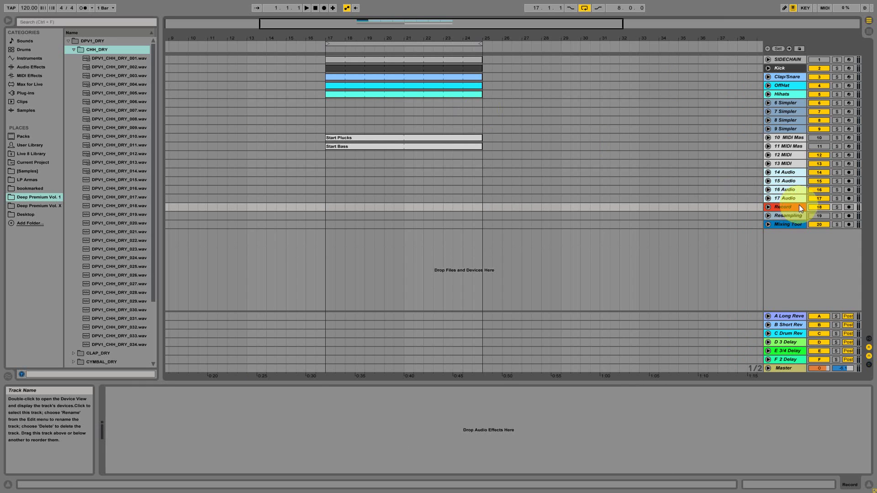
{"action": "left_click", "coordinate": [794, 216]}
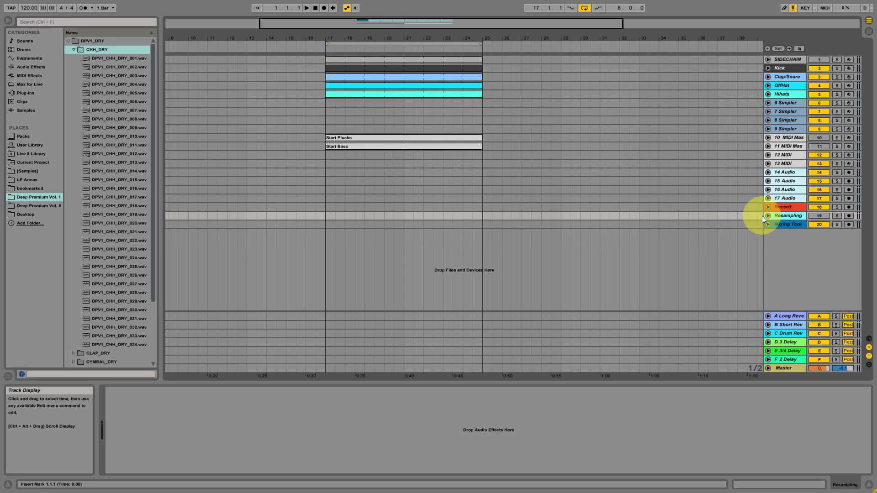
{"action": "left_click", "coordinate": [482, 205]}
{"action": "left_click_drag", "start_coordinate": [407, 207], "coordinate": [470, 207]}
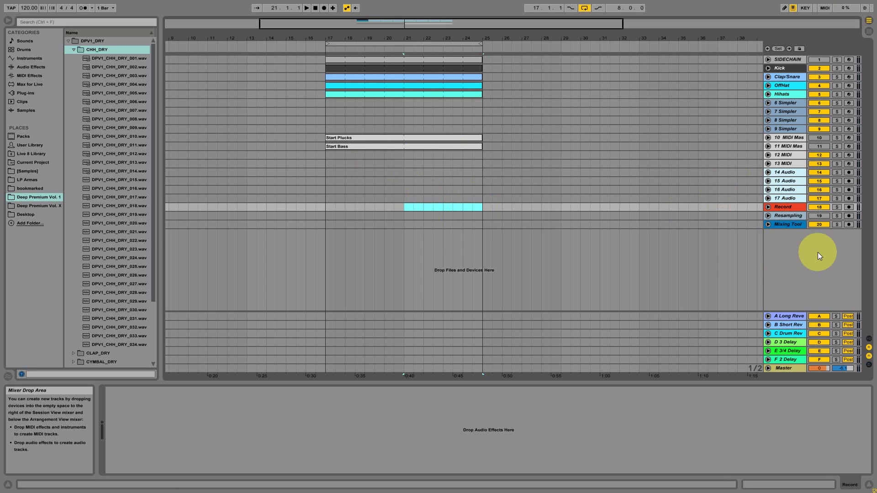
View the A Long Reverb return's EQ Eight and reverb, and unfold 10 MIDI Mas
{"action": "left_click", "coordinate": [796, 313]}
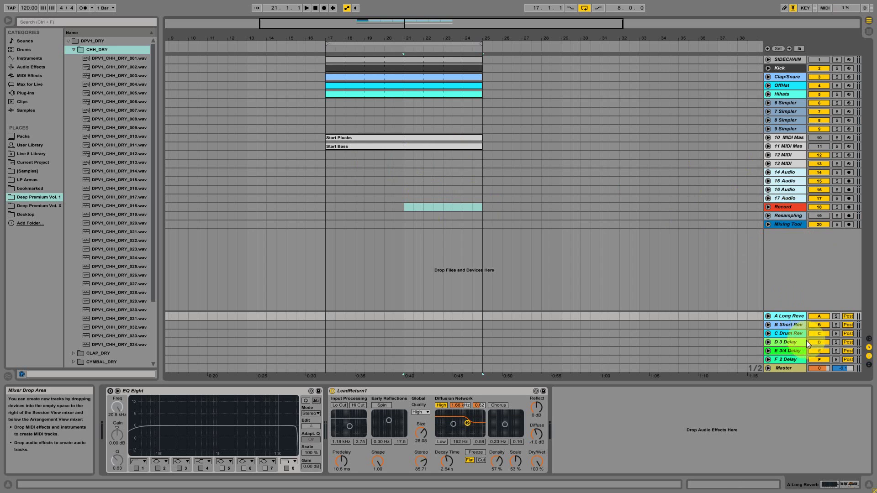
{"action": "left_click", "coordinate": [768, 137]}
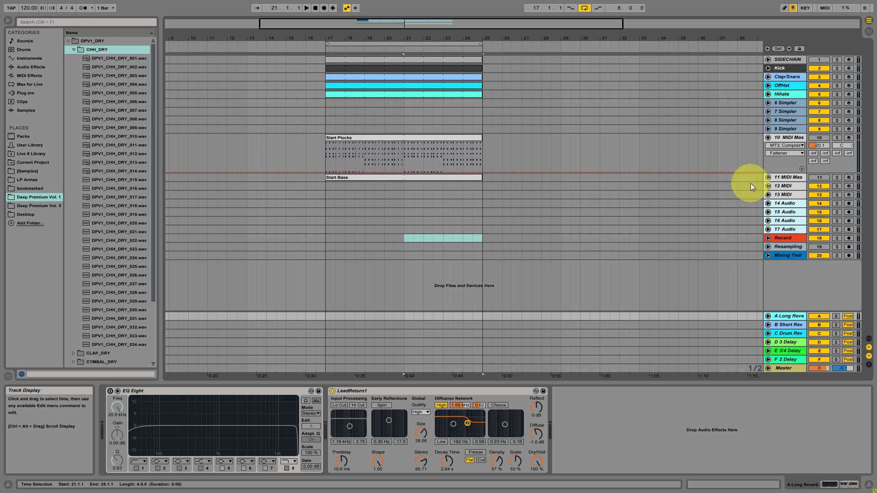
View the Mixing Tool's three MT racks, then 10 MIDI Mas's Massive chain and Start Plucks clip
{"action": "left_click", "coordinate": [789, 254]}
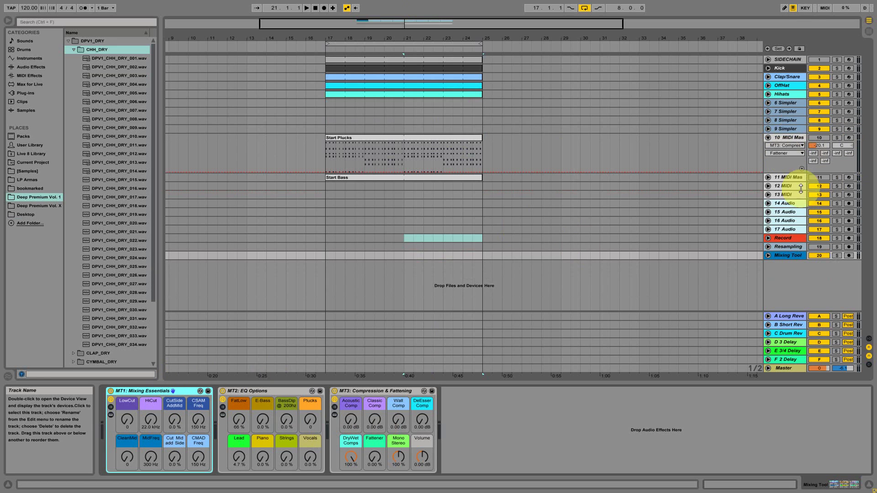
{"action": "left_click", "coordinate": [793, 255]}
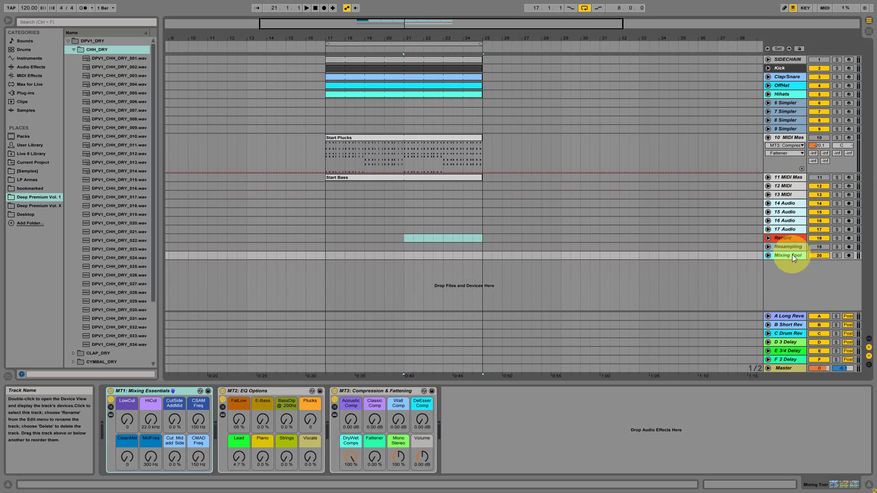
{"action": "left_click", "coordinate": [789, 136]}
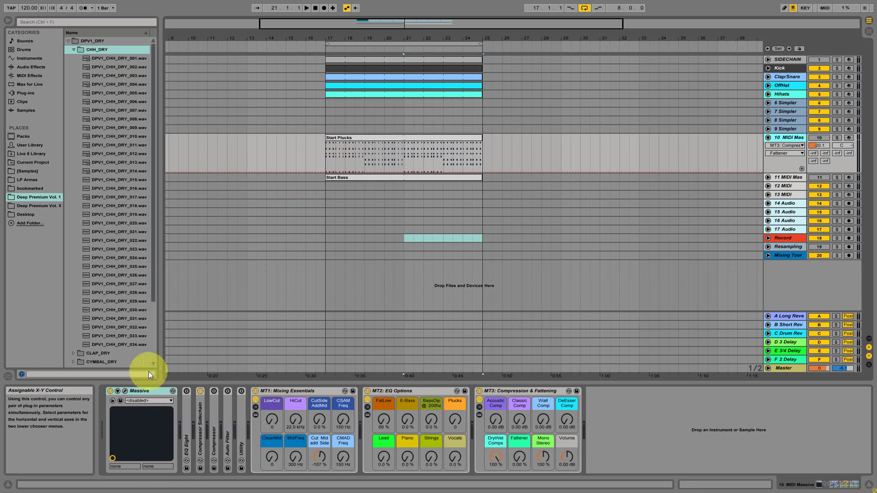
{"action": "left_click", "coordinate": [344, 137]}
Close the Massive window, solo track 10 and play the Start Plucks section
{"action": "left_click", "coordinate": [124, 391]}
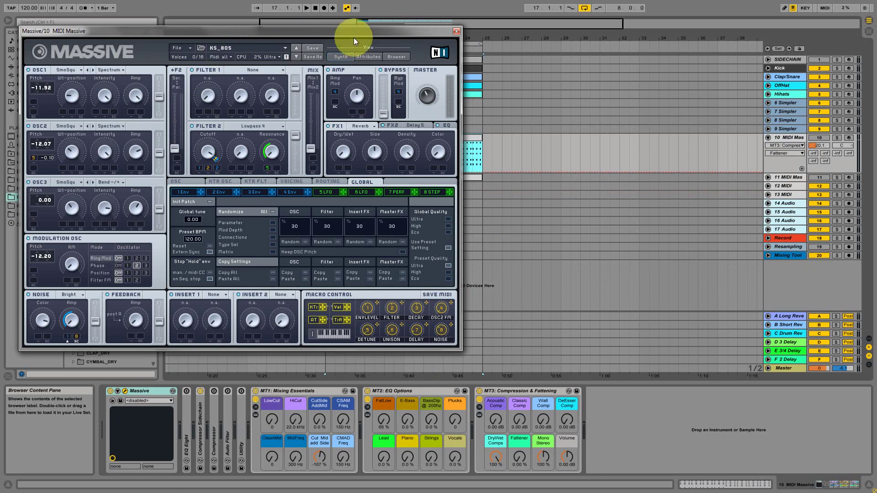
{"action": "left_click", "coordinate": [457, 30]}
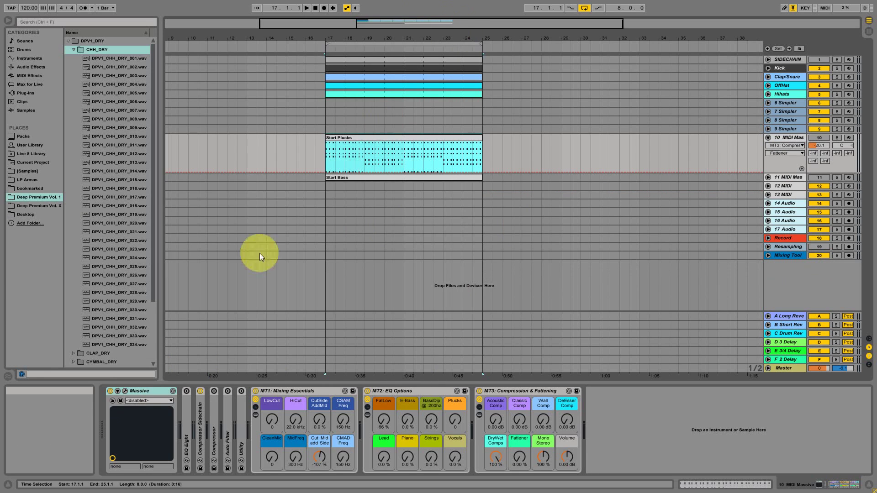
{"action": "left_click", "coordinate": [155, 173]}
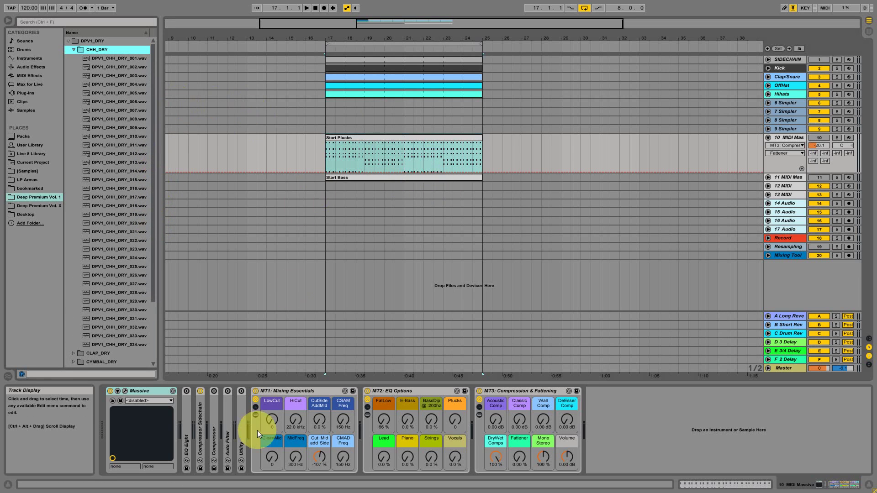
{"action": "left_click", "coordinate": [352, 138]}
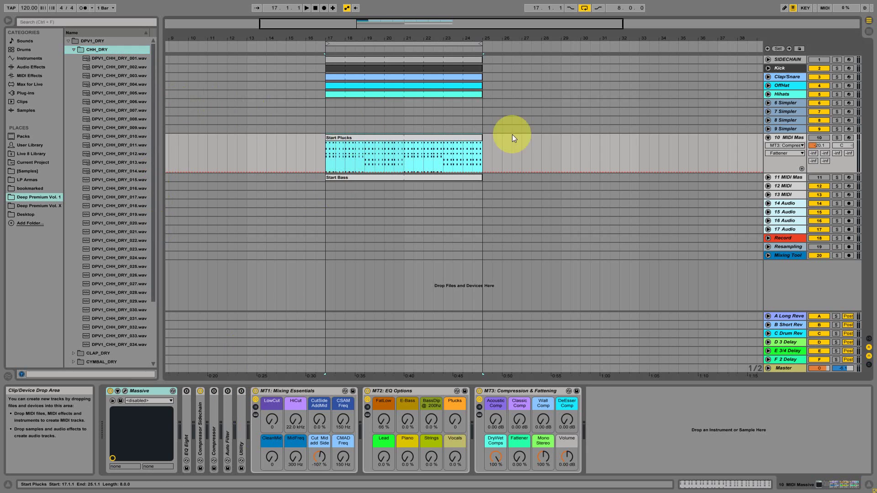
{"action": "left_click", "coordinate": [837, 137]}
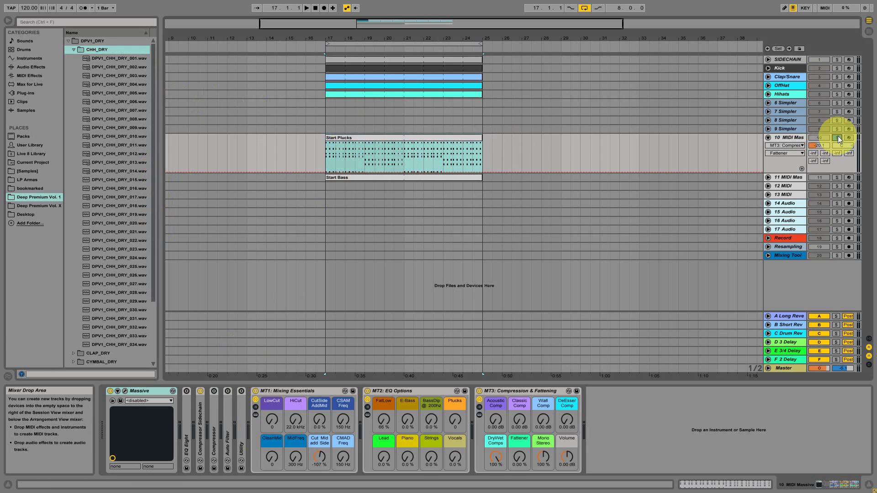
{"action": "key", "text": "space"}
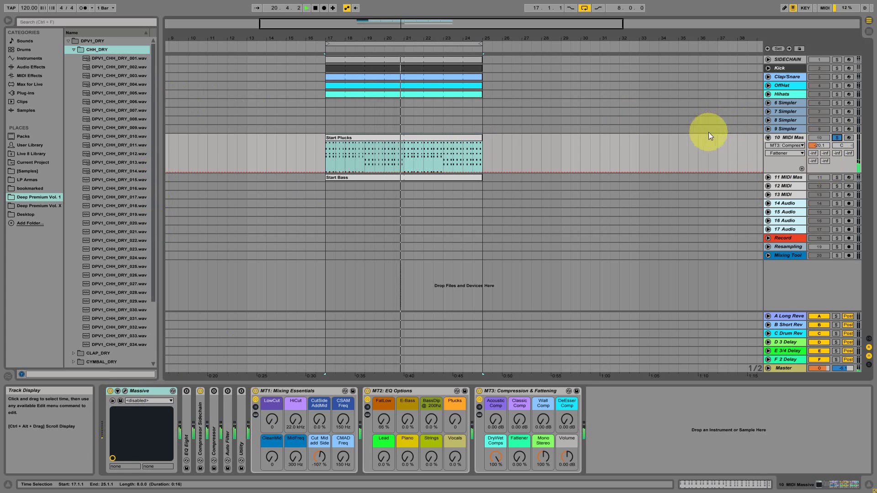
Play the plucks while sweeping MT1's HiCut macro down to 2.36 kHz and back up
{"action": "double_click", "coordinate": [391, 139]}
{"action": "left_click", "coordinate": [776, 486]}
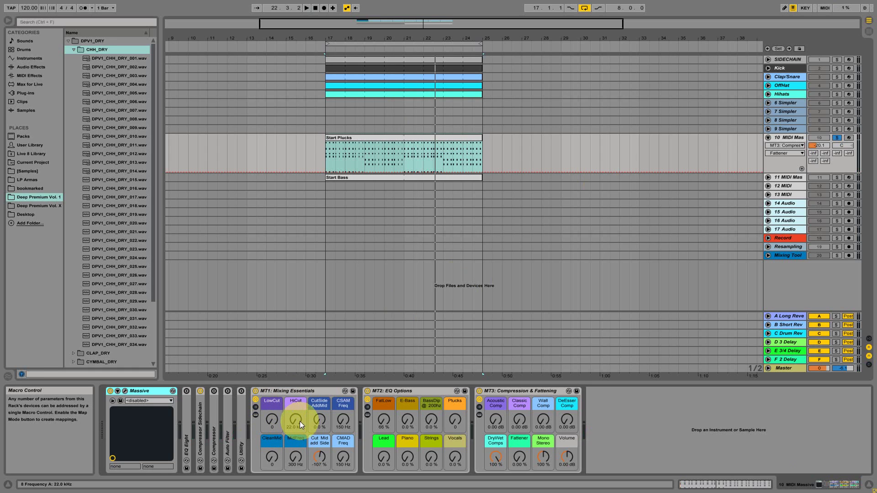
{"action": "key", "text": "space"}
{"action": "left_click_drag", "start_coordinate": [299, 421], "coordinate": [298, 457]}
{"action": "left_click_drag", "start_coordinate": [295, 422], "coordinate": [272, 441]}
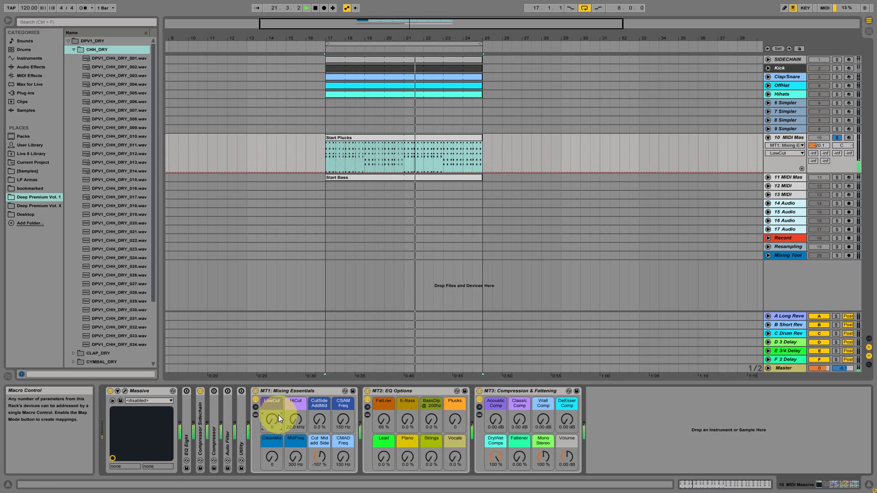
{"action": "key", "text": "space"}
{"action": "left_click", "coordinate": [416, 138]}
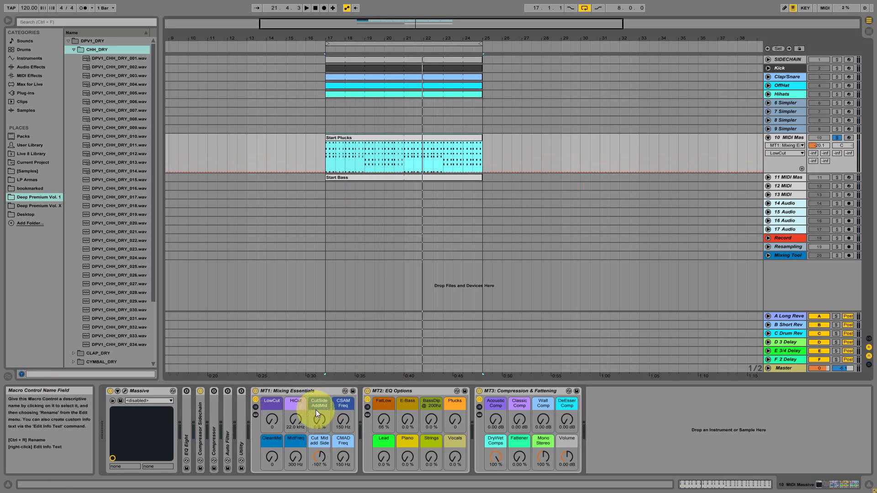
Compare MT1's EQ Eight mid and side curves, set Cut Mid add Side to -90 %, and collapse MT1
{"action": "left_click", "coordinate": [256, 415]}
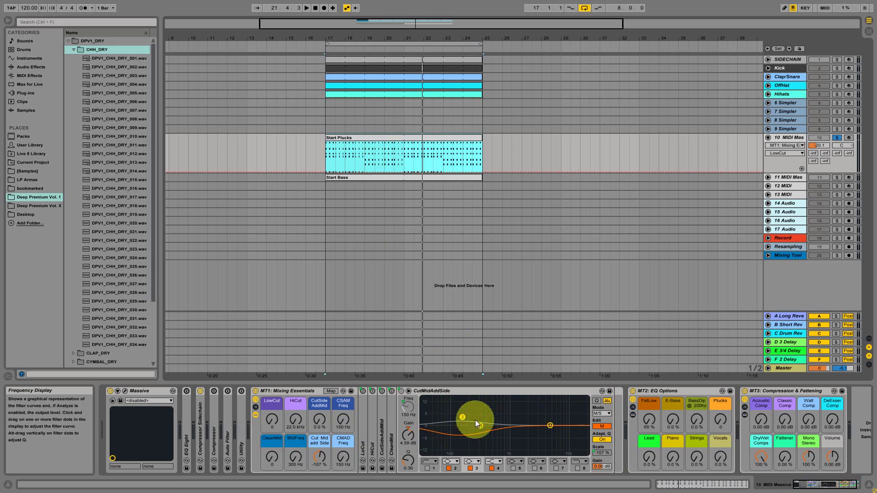
{"action": "left_click", "coordinate": [602, 426]}
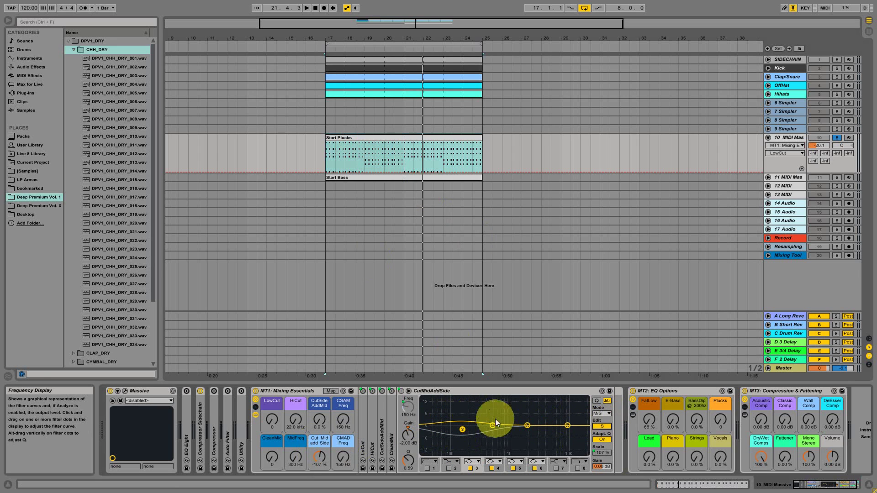
{"action": "left_click", "coordinate": [600, 426]}
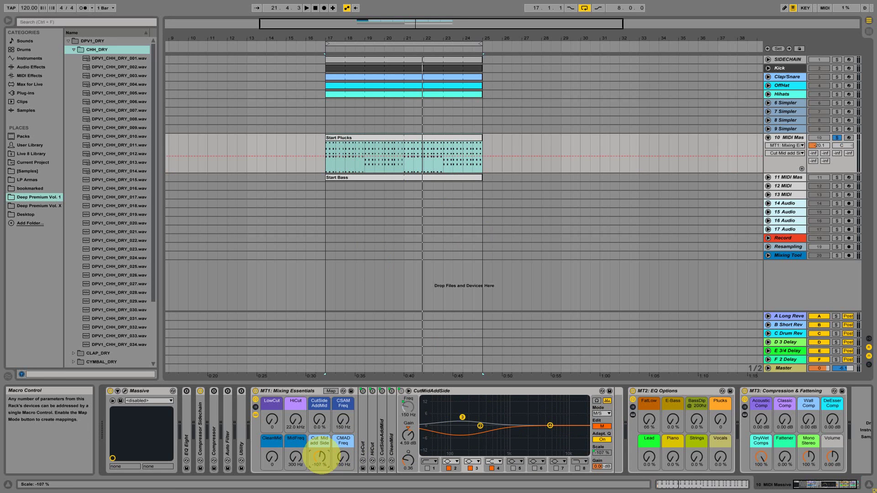
{"action": "mouse_move", "coordinate": [320, 458]}
{"action": "left_mouse_down"}
{"action": "mouse_move", "coordinate": [343, 459]}
{"action": "mouse_move", "coordinate": [317, 460]}
{"action": "mouse_move", "coordinate": [342, 450]}
{"action": "mouse_move", "coordinate": [343, 459]}
{"action": "mouse_move", "coordinate": [319, 458]}
{"action": "left_mouse_up"}
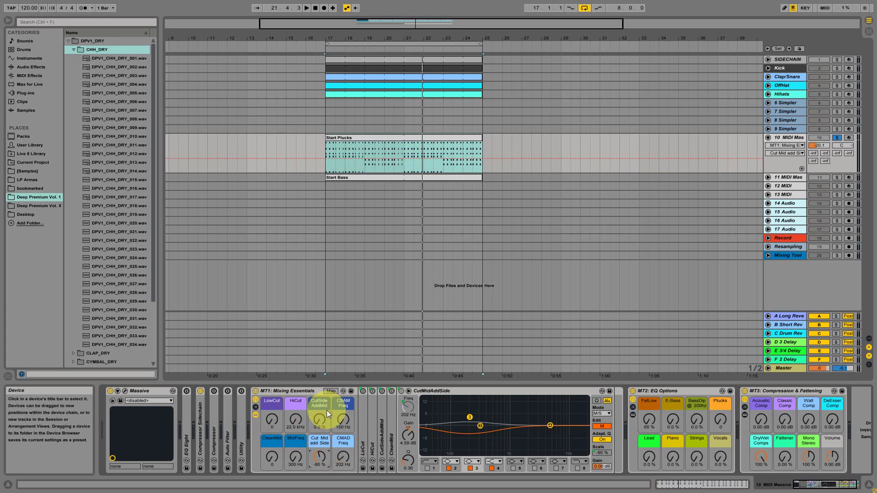
{"action": "left_click", "coordinate": [255, 415]}
{"action": "left_click", "coordinate": [404, 393]}
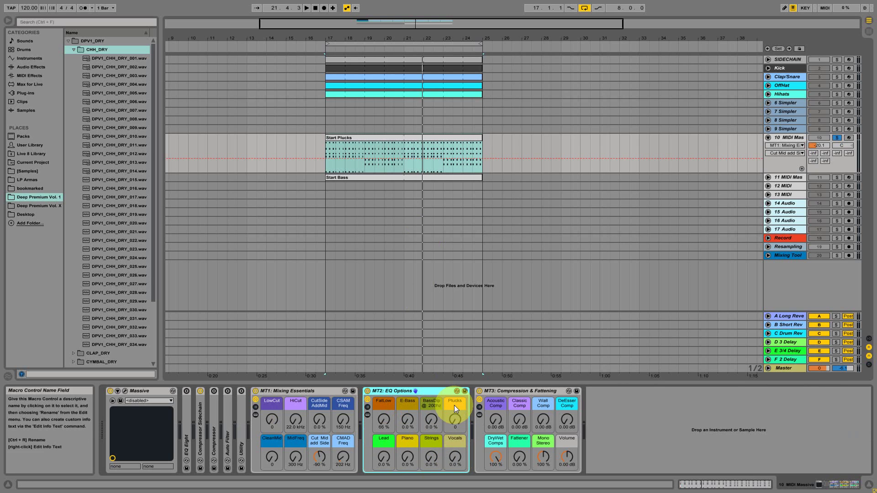
{"action": "left_click", "coordinate": [402, 137]}
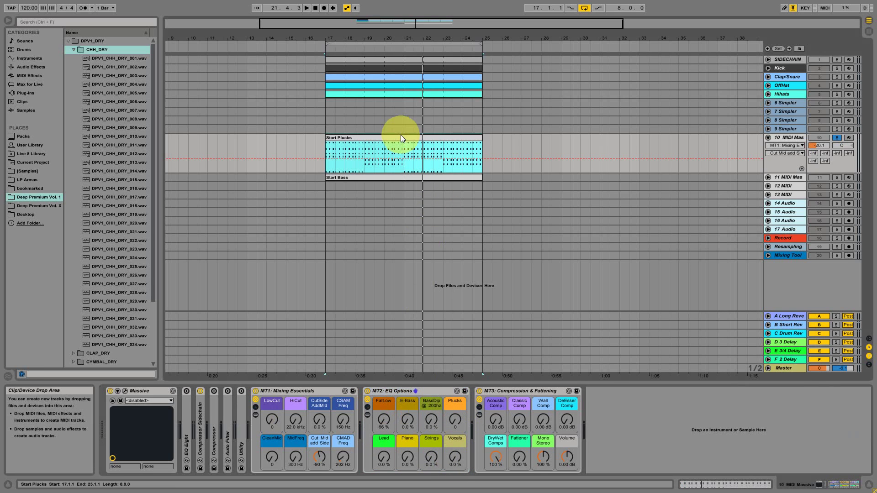
{"action": "left_click", "coordinate": [367, 415]}
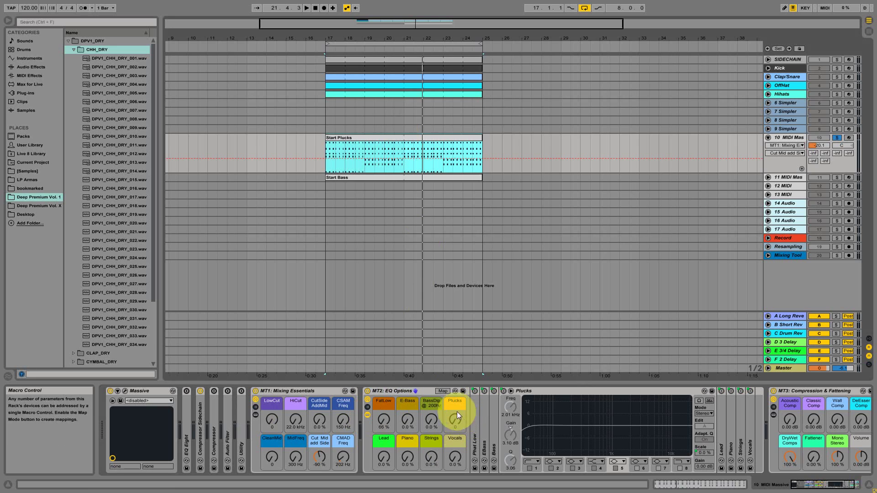
{"action": "key", "text": "space"}
{"action": "left_click_drag", "start_coordinate": [459, 421], "coordinate": [459, 394]}
{"action": "key", "text": "space"}
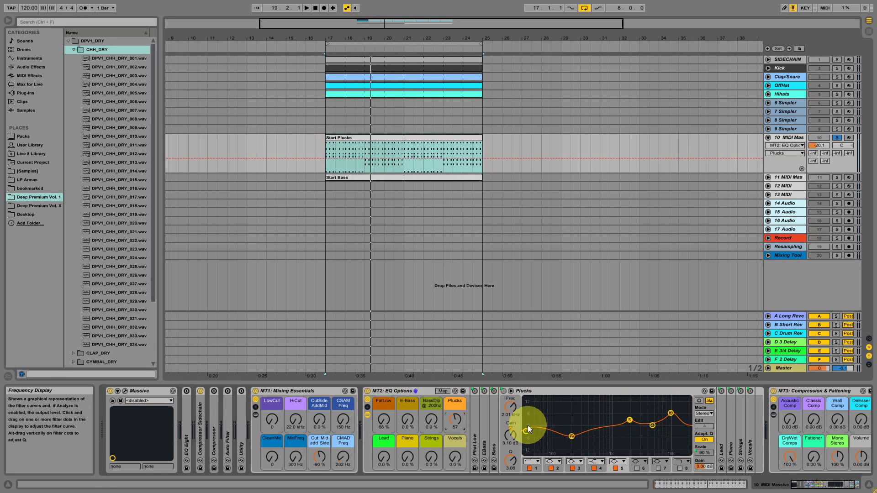
{"action": "left_click_drag", "start_coordinate": [455, 417], "coordinate": [455, 432]}
{"action": "left_click", "coordinate": [367, 414]}
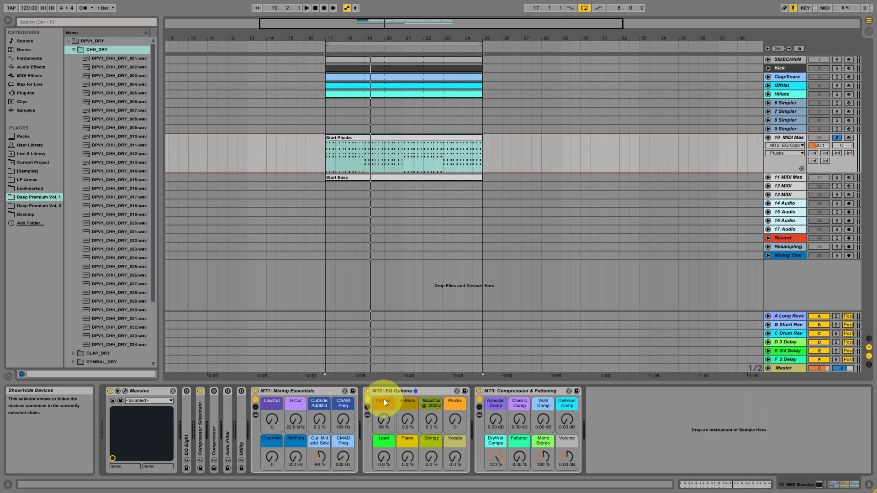
{"action": "left_click", "coordinate": [397, 391]}
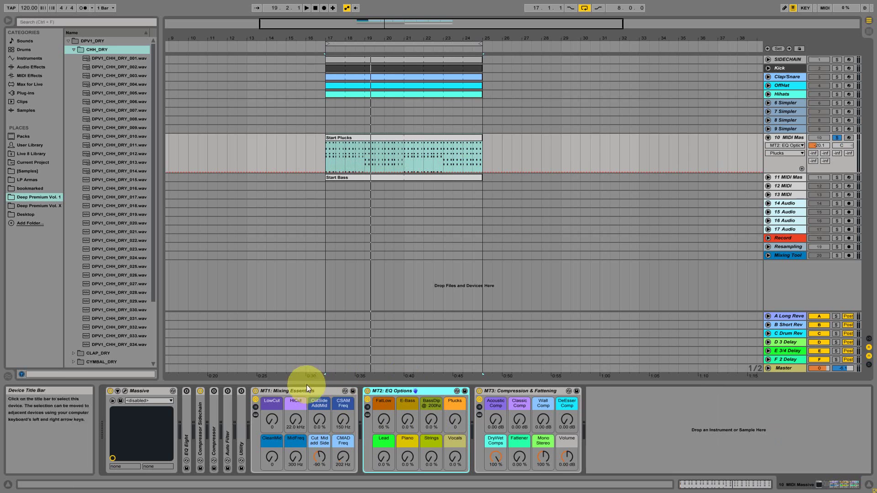
Select the MT3 Compression & Fattening rack and expand it to show its compressor chains and Fattener
{"action": "left_click", "coordinate": [526, 390]}
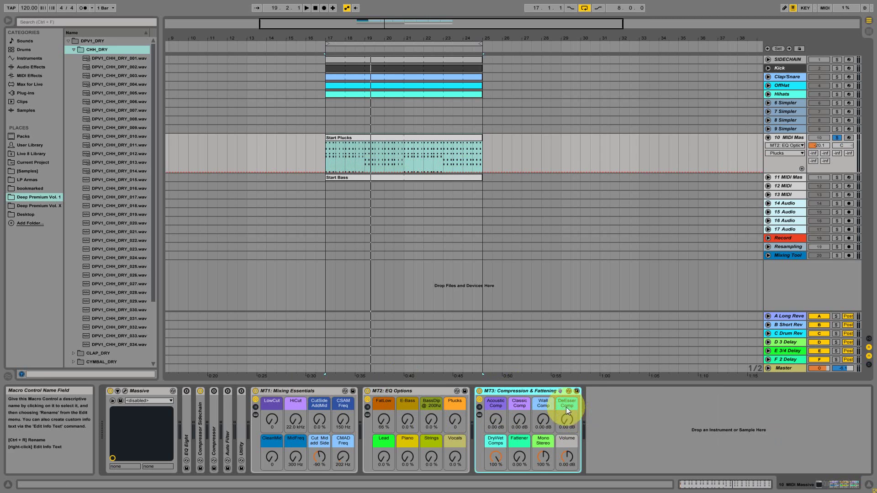
{"action": "left_click", "coordinate": [496, 457]}
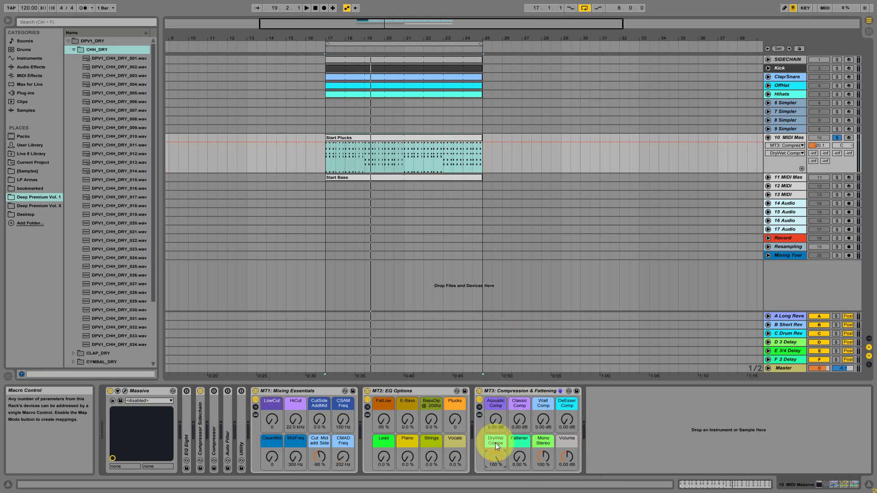
{"action": "left_click", "coordinate": [479, 415]}
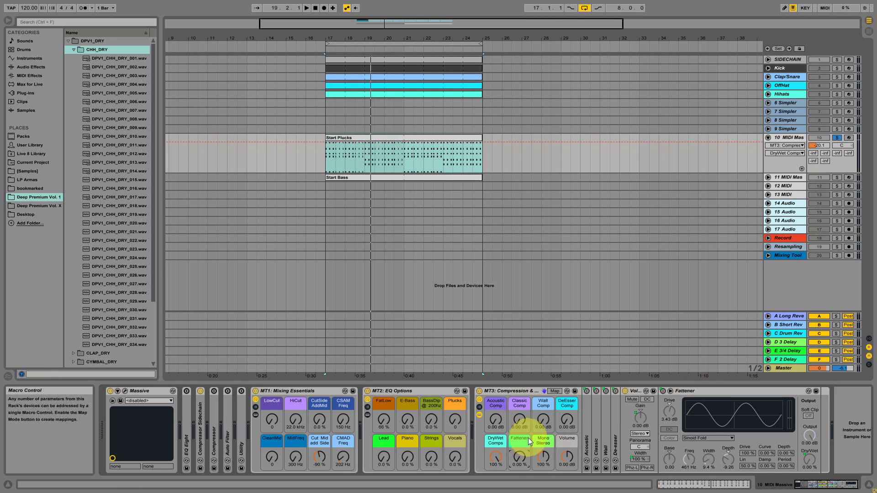
Audition the set while raising the Fattener macro to about 46 %, then stop playback
{"action": "key", "text": "space"}
{"action": "left_click_drag", "start_coordinate": [519, 458], "coordinate": [520, 459]}
{"action": "key", "text": "space"}
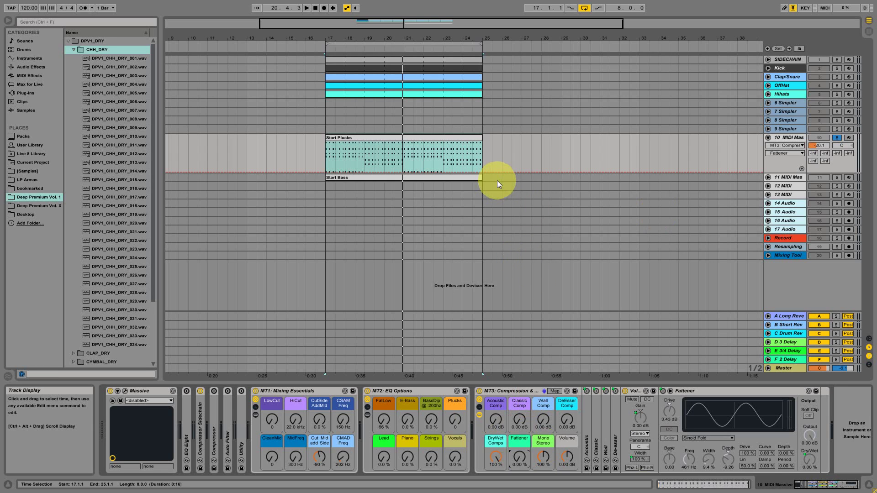
Fold the 10 MIDI Mas track to a single row and zoom in on bars 17–25
{"action": "left_click", "coordinate": [768, 138]}
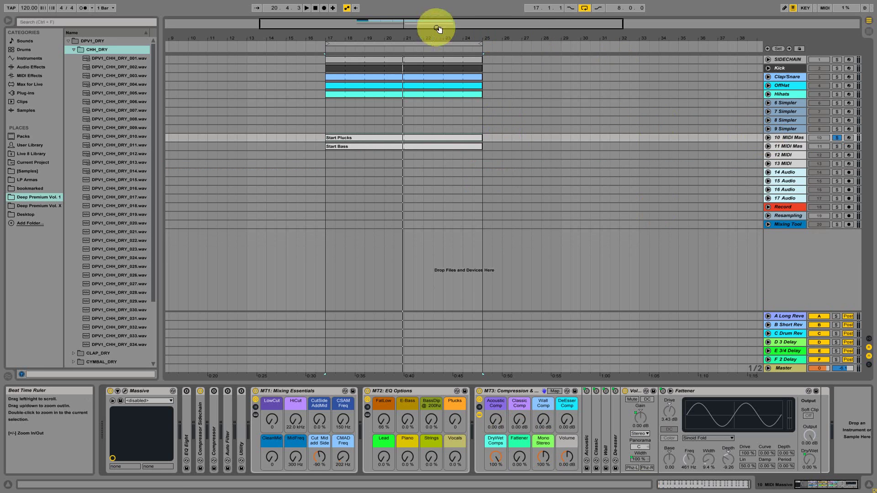
{"action": "left_click_drag", "start_coordinate": [435, 28], "coordinate": [433, 33]}
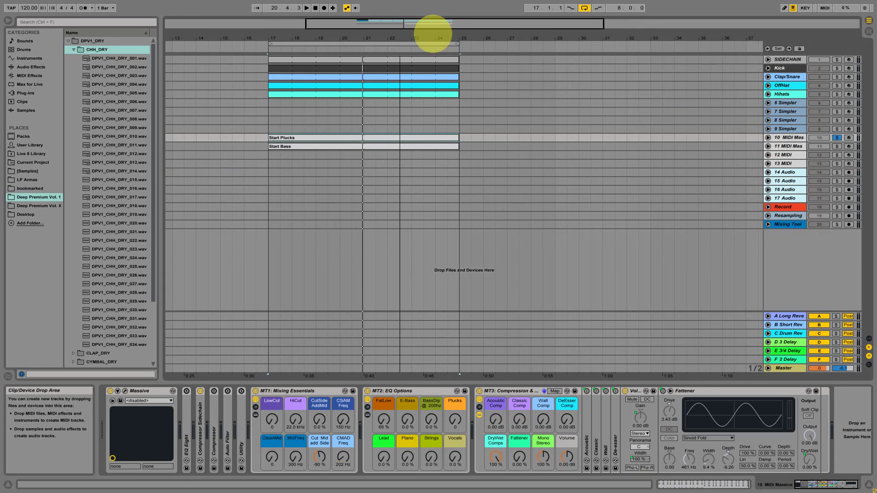
{"action": "left_click_drag", "start_coordinate": [353, 32], "coordinate": [337, 35]}
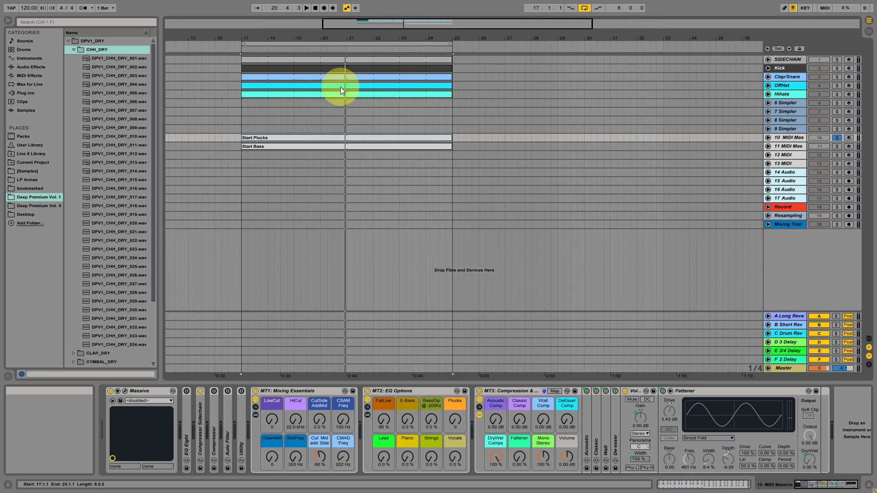